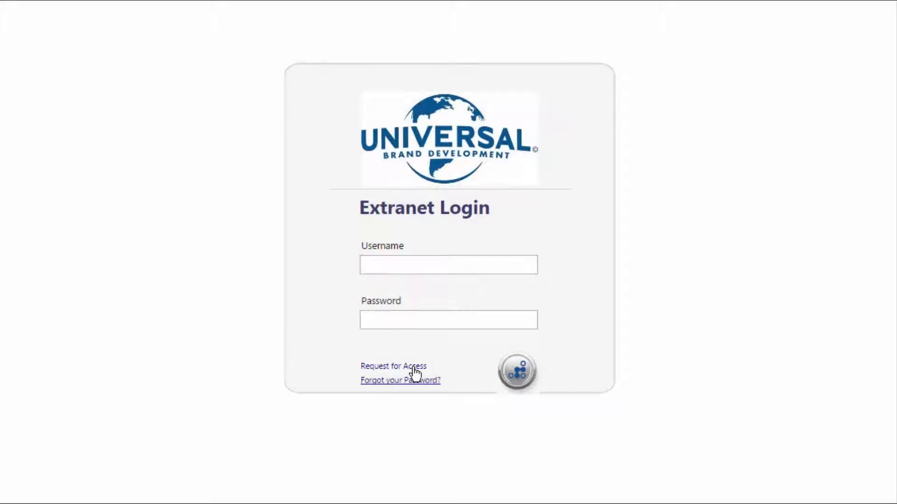
Start an access request and set its type to Licensor Contact
left_click(413, 367)
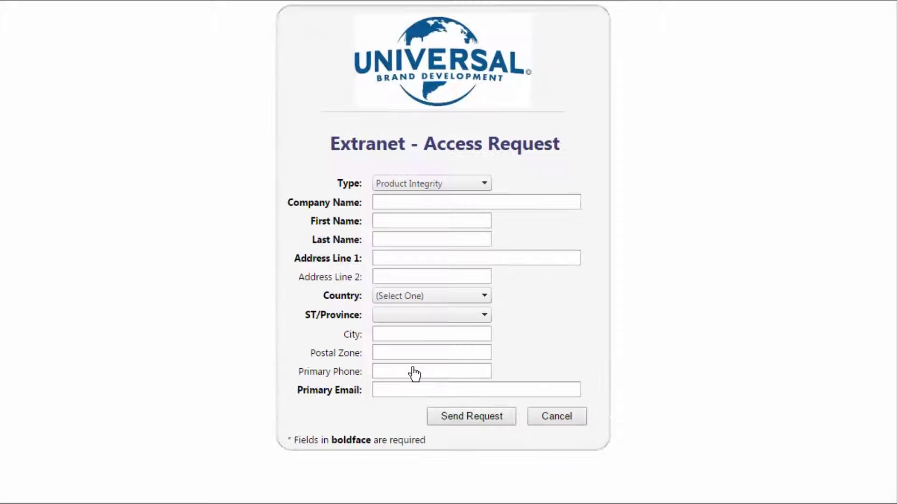
left_click(484, 183)
left_click_drag(486, 204, 481, 372)
left_click(438, 271)
Enter company NBCUniversal, the contact's first and last name, and address line 'Address Test'
left_click(446, 202)
type("NBCUniversal")
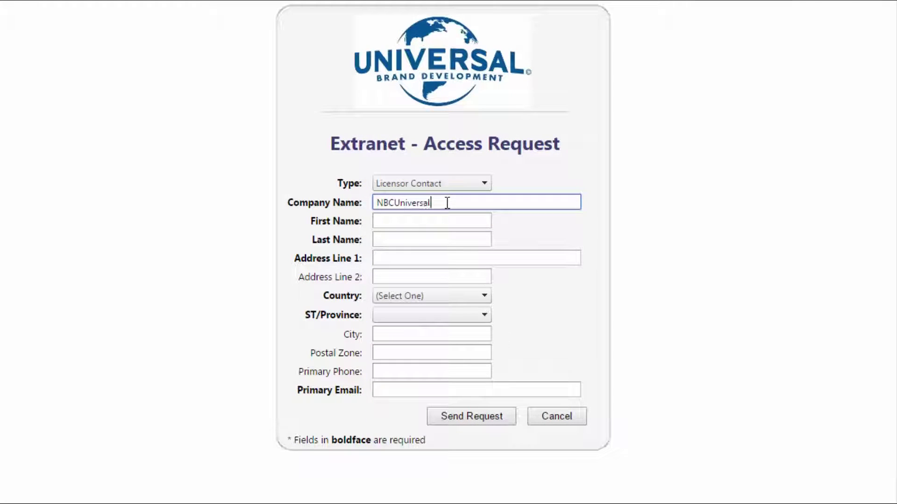
left_click(449, 222)
left_click(461, 239)
left_click(481, 258)
type("Address Test")
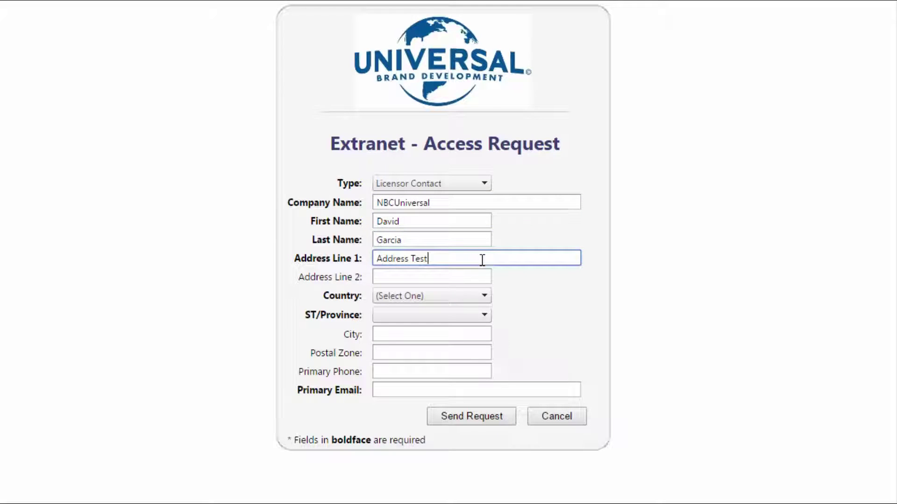
Choose United States and California, enter the contact's e-mail, and send the request
left_click(473, 299)
left_click_drag(484, 41, 496, 273)
left_click(450, 125)
left_click(482, 316)
left_click(517, 390)
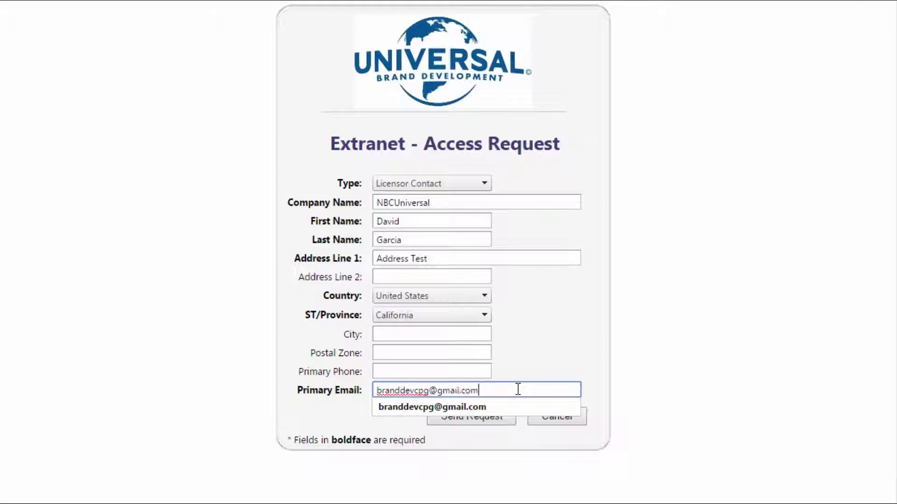
left_click(596, 391)
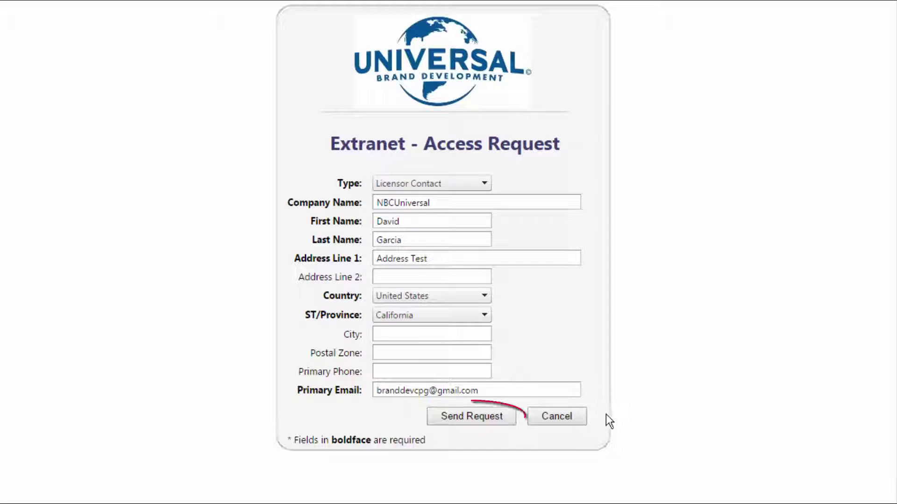
left_click(495, 417)
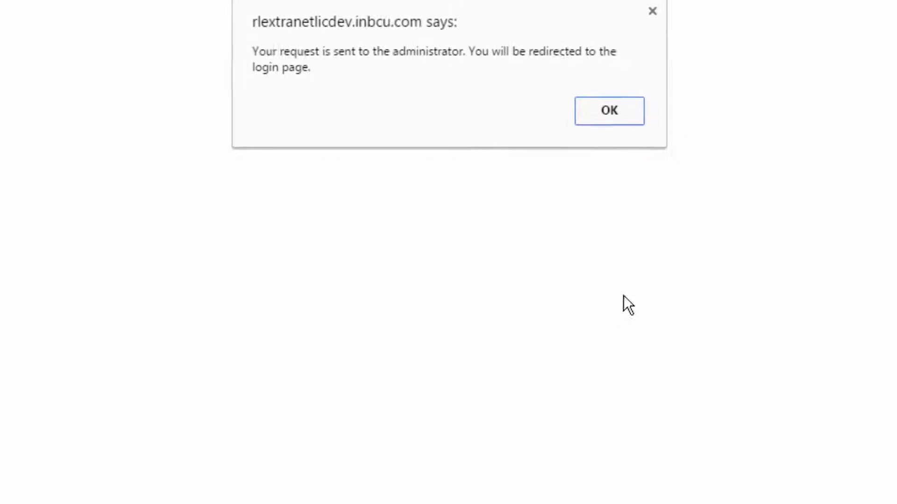
Dismiss the notice and enter the user's e-mail username and account password to log in
left_click(640, 132)
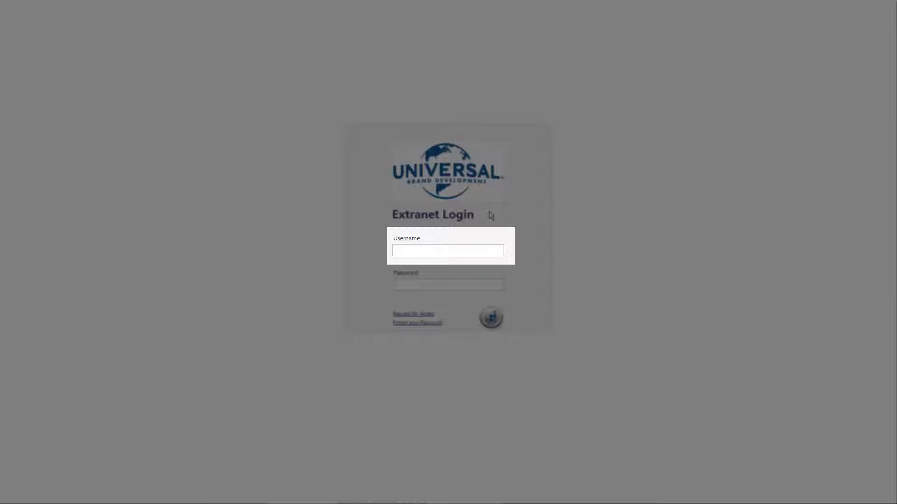
left_click(495, 249)
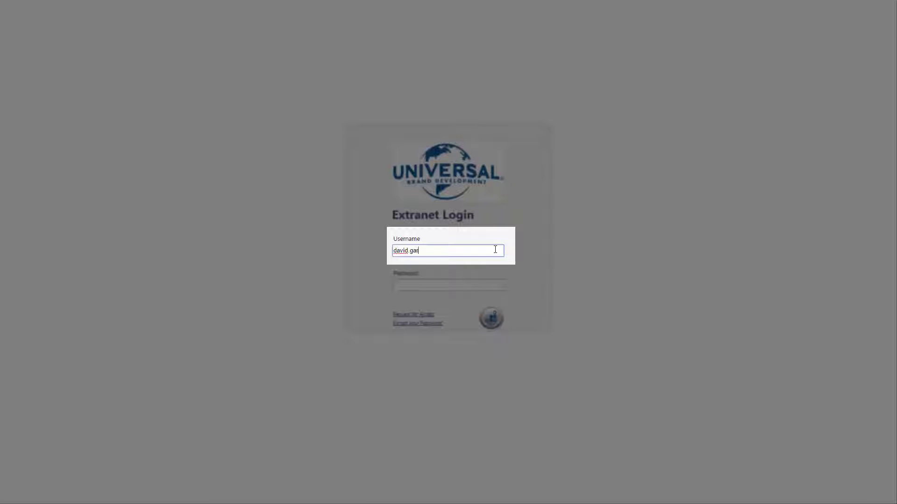
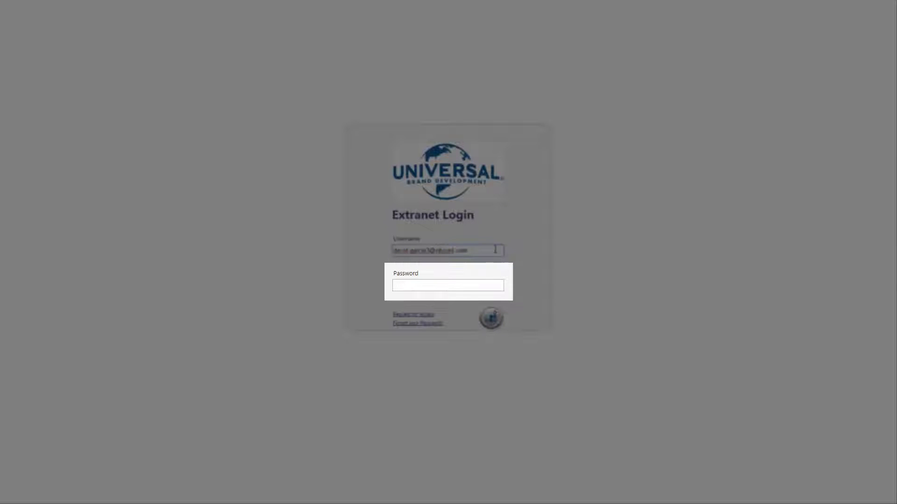
left_click(498, 285)
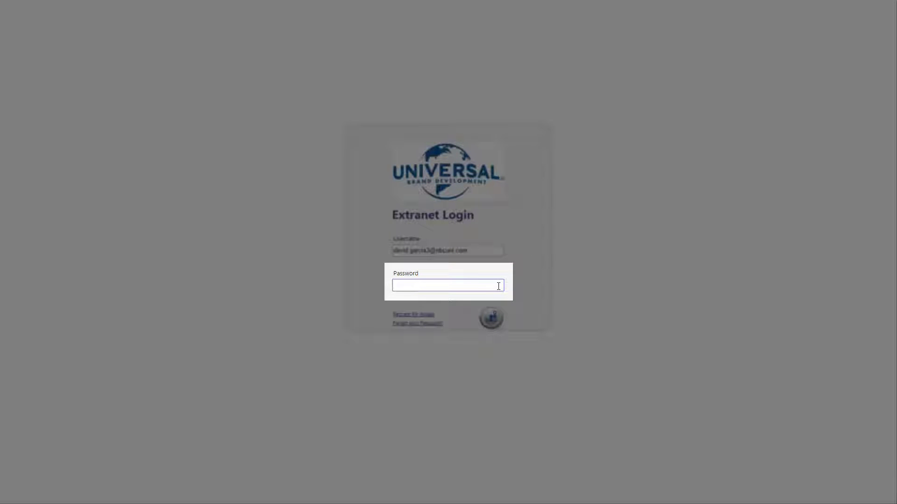
type("********")
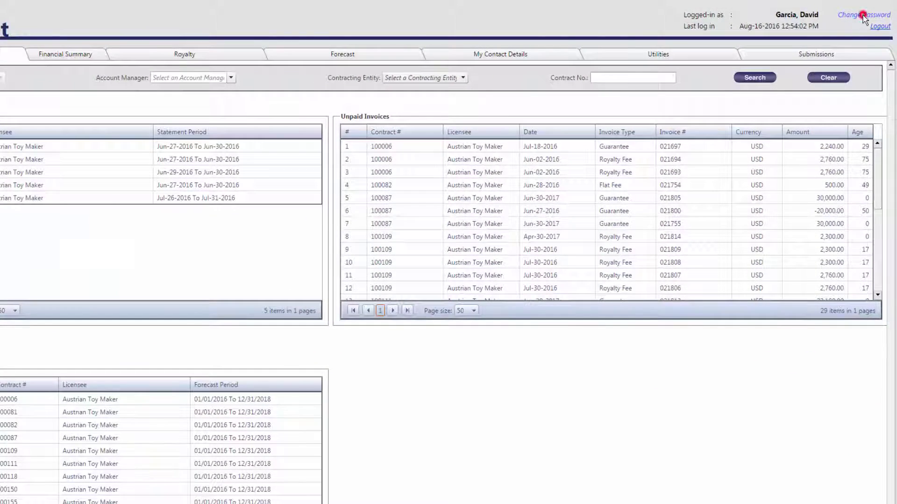
Change the password by entering the current password and the new one twice, then acknowledge success
left_click(857, 19)
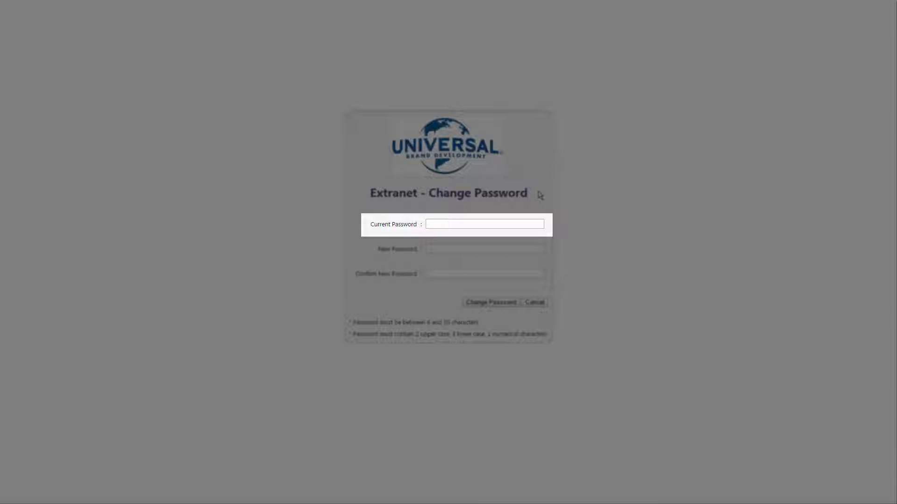
left_click(533, 223)
type("*********")
left_click(531, 248)
type("**********")
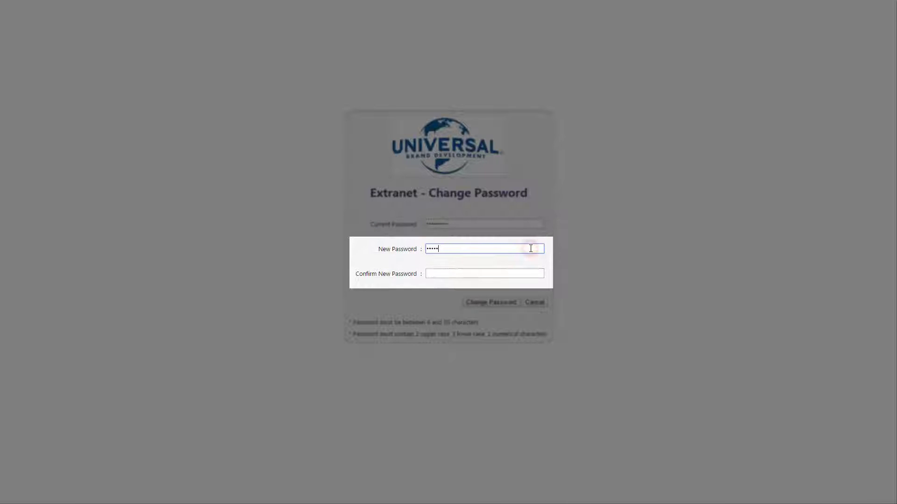
left_click(533, 273)
type("**********")
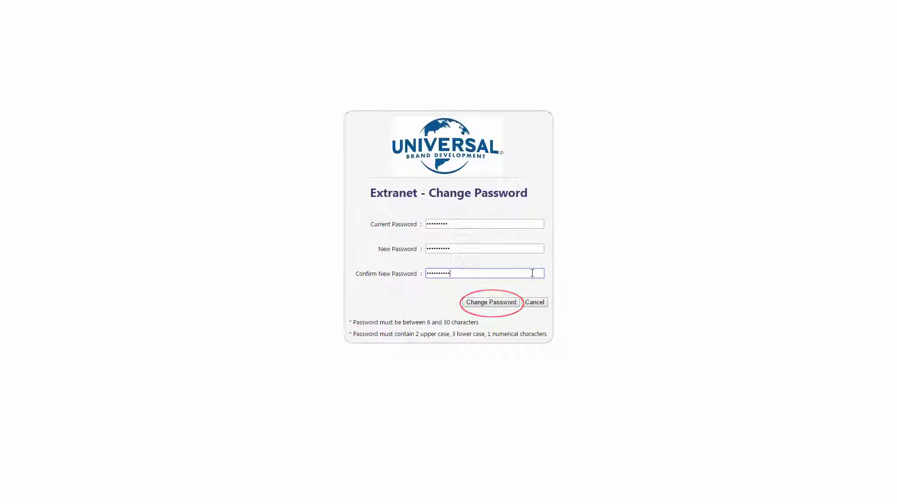
left_click(513, 303)
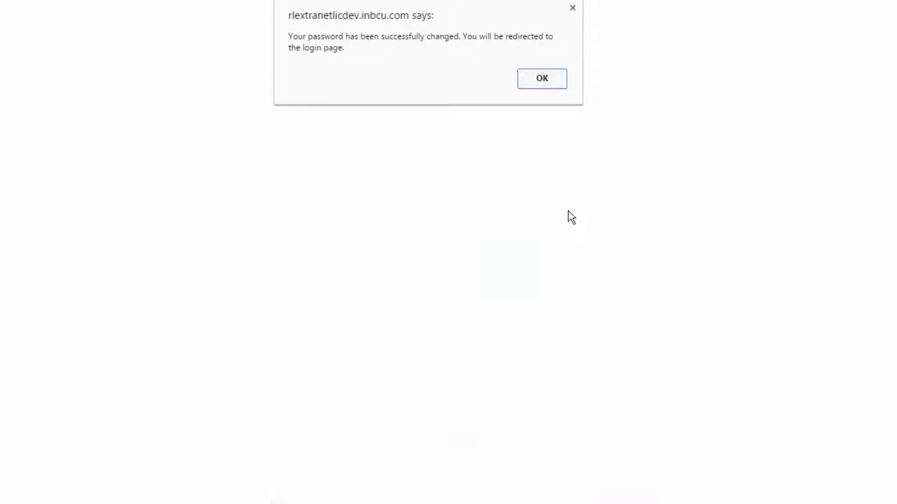
left_click(530, 79)
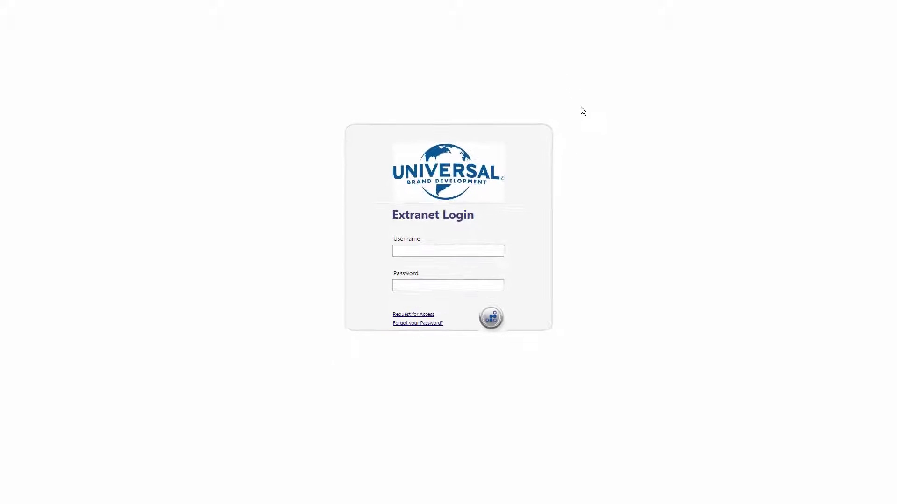
Log back in with the username and the new password
left_click(497, 248)
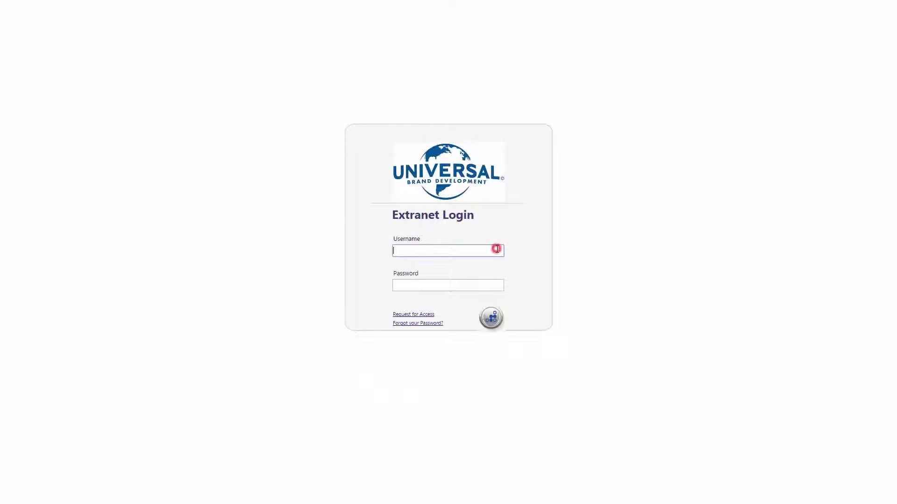
left_click(497, 287)
type("********")
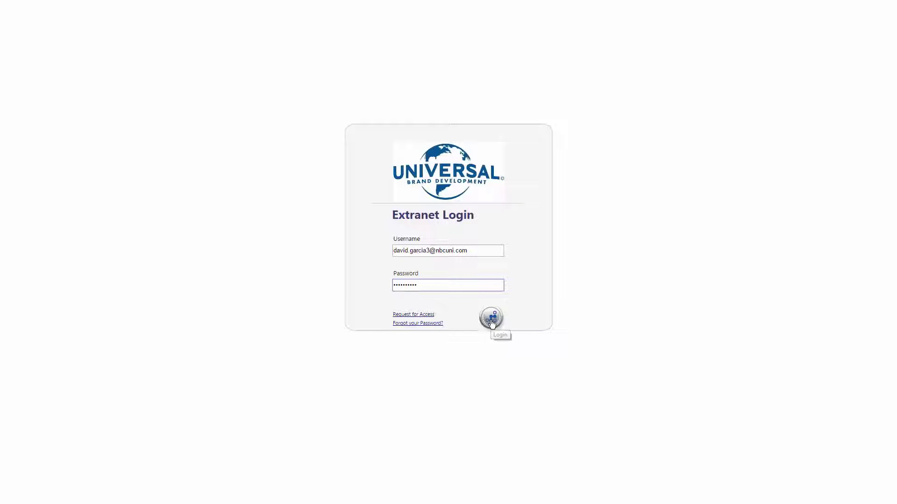
left_click(491, 321)
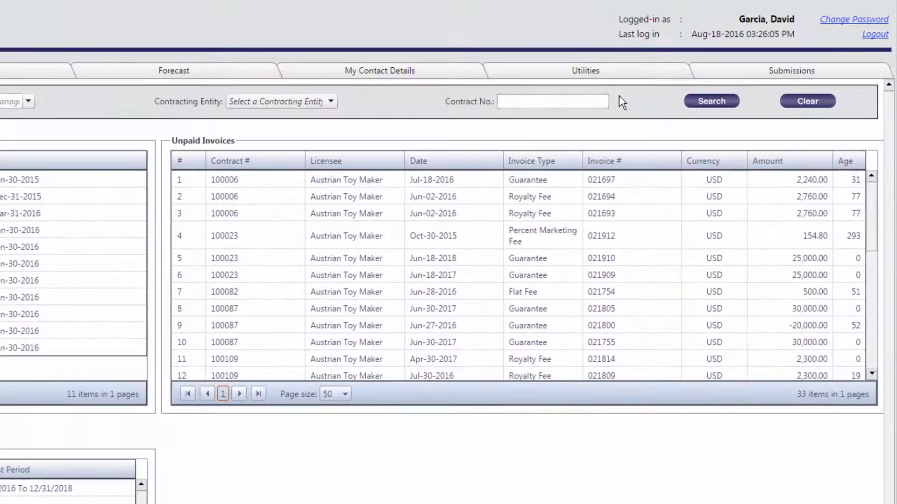
Filter the dashboard lists by contract number 100023
left_click(600, 99)
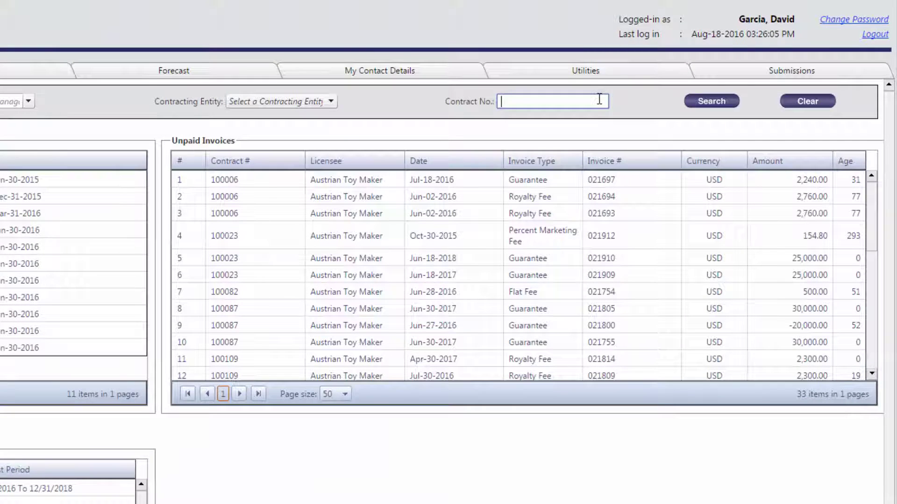
type("100023")
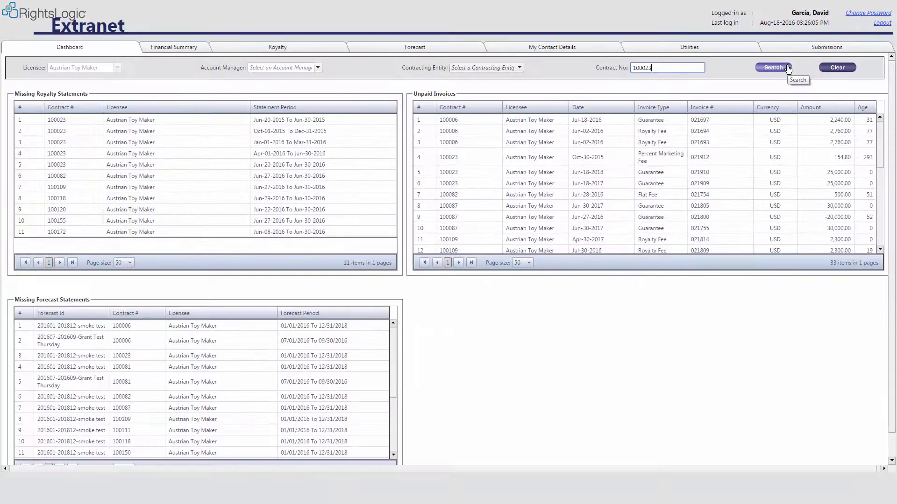
left_click(788, 69)
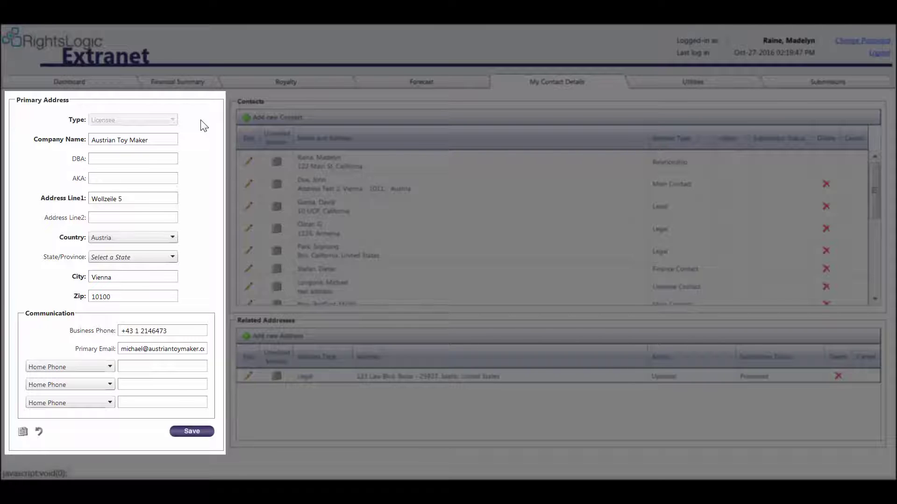
Change the street house number, city to Wien, zip code and primary e-mail, then save
left_click(153, 200)
key("BackSpace")
type("25")
double_click(128, 277)
type("Wien")
double_click(142, 300)
type("1020")
left_click(140, 349)
type("james")
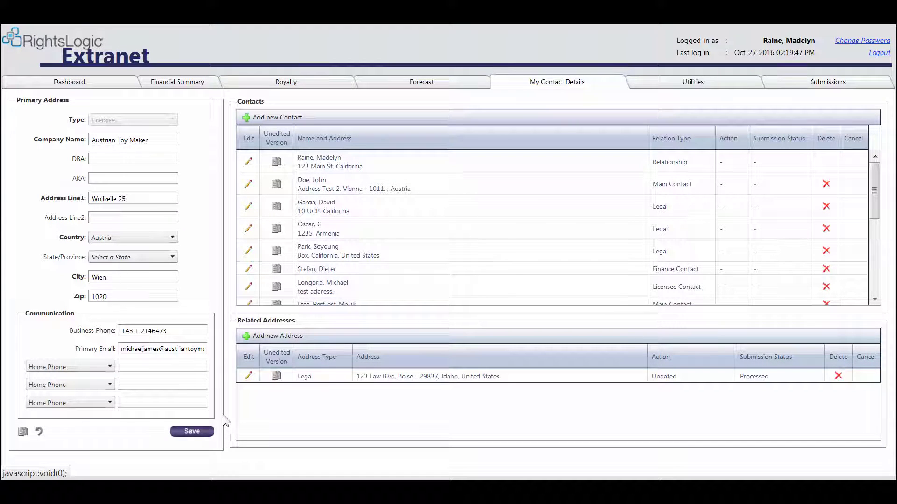
left_click(193, 431)
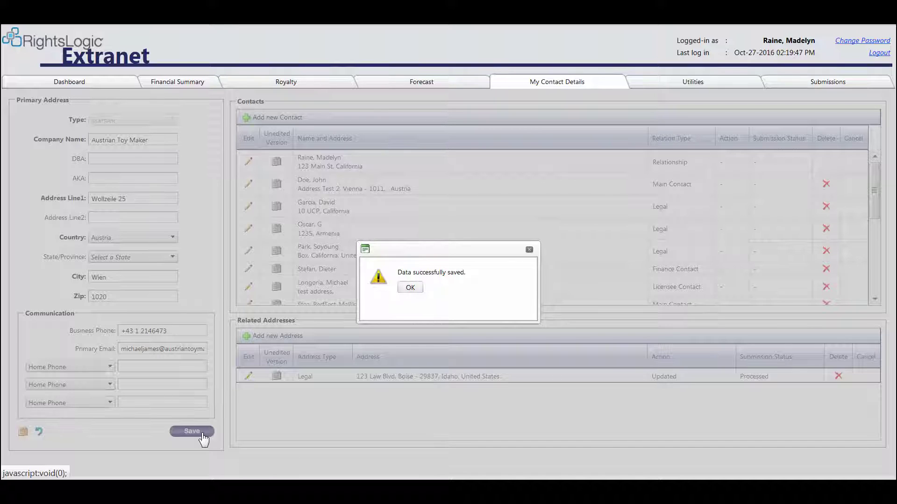
left_click(417, 288)
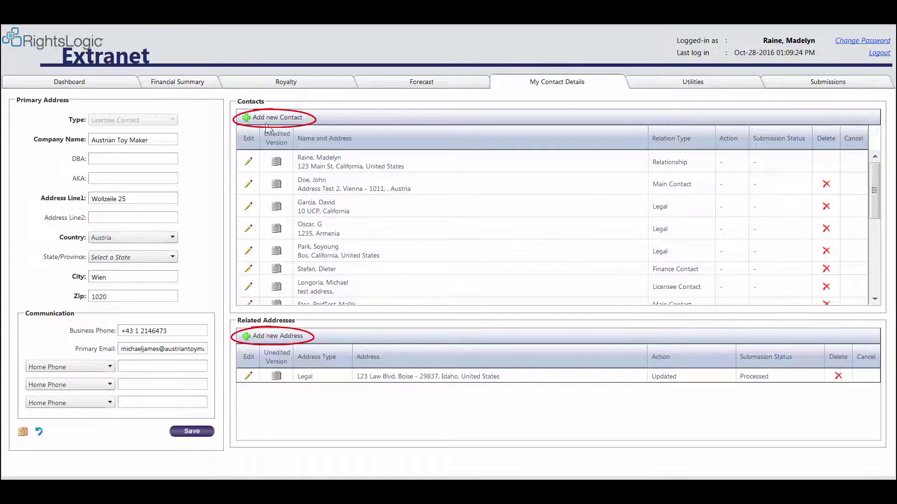
Start a new contact with the contact's first and last name and street address
left_click(278, 118)
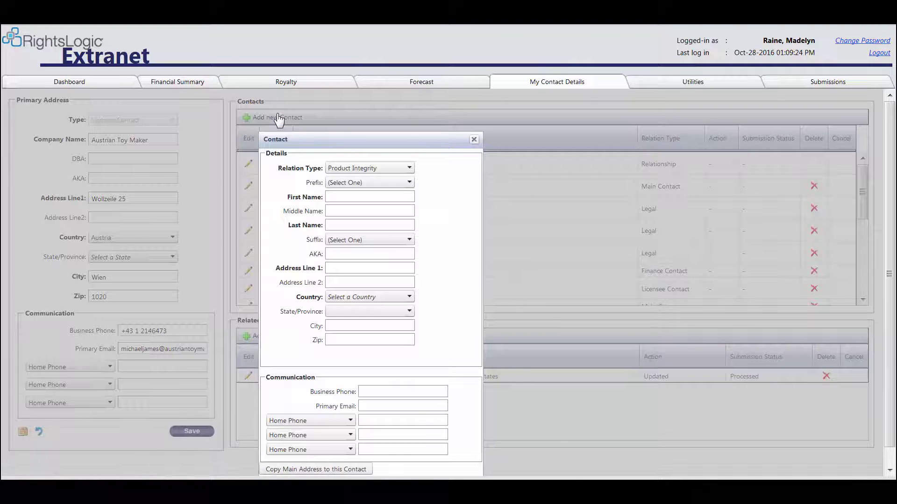
left_click(353, 196)
left_click(360, 225)
type("Decker")
left_click(356, 268)
Set country United States and state New York, and fill city, zip, business phone and e-mail
left_click(369, 297)
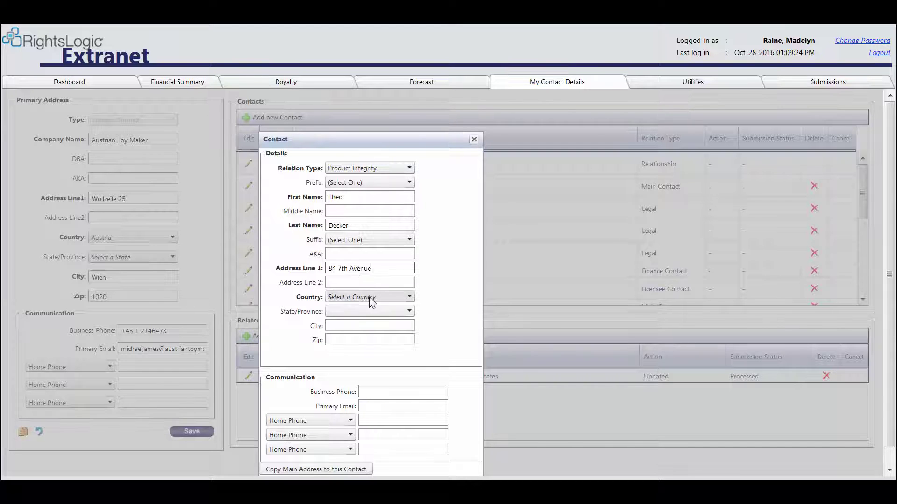
left_click(376, 242)
left_click(379, 311)
scroll(374, 280, "down", 5)
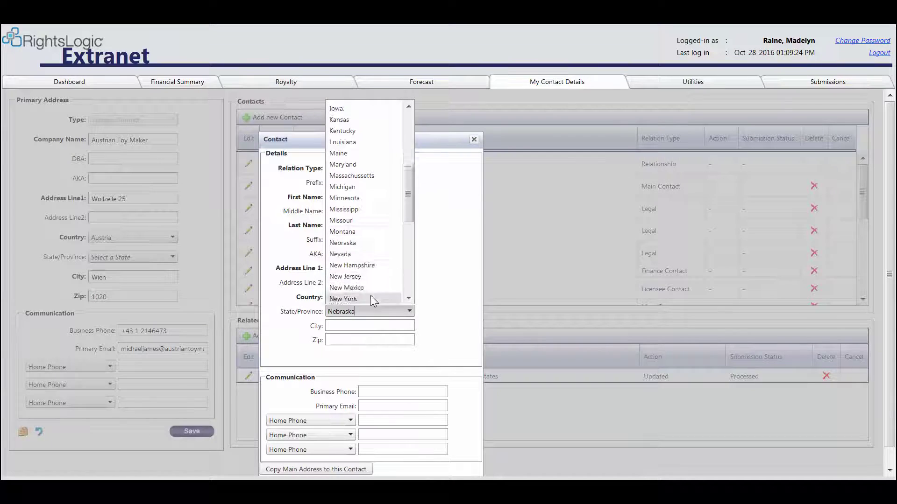
left_click(371, 295)
left_click(380, 327)
type("New York")
left_click(372, 338)
type("10012")
left_click(369, 391)
type("355-555-5555")
left_click(387, 405)
Submit the new contact and check it is listed as Added, Processing
scroll(473, 407, "down", 1)
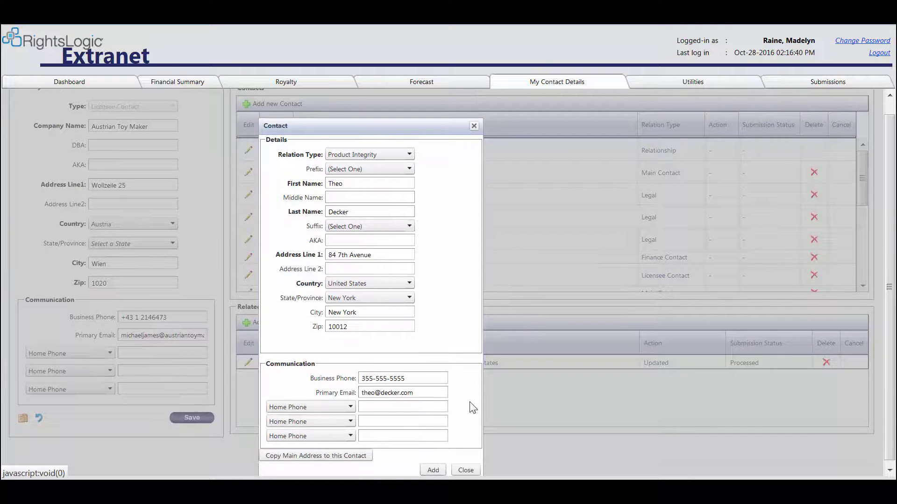
left_click(432, 470)
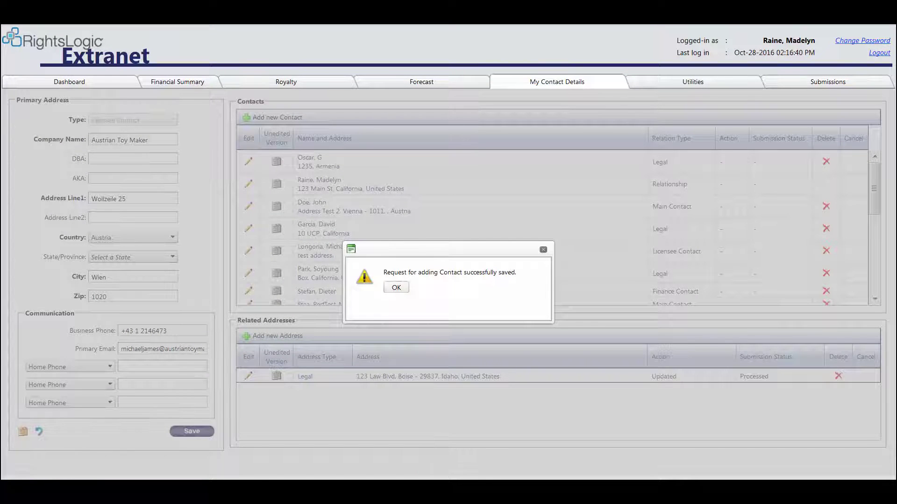
left_click(397, 288)
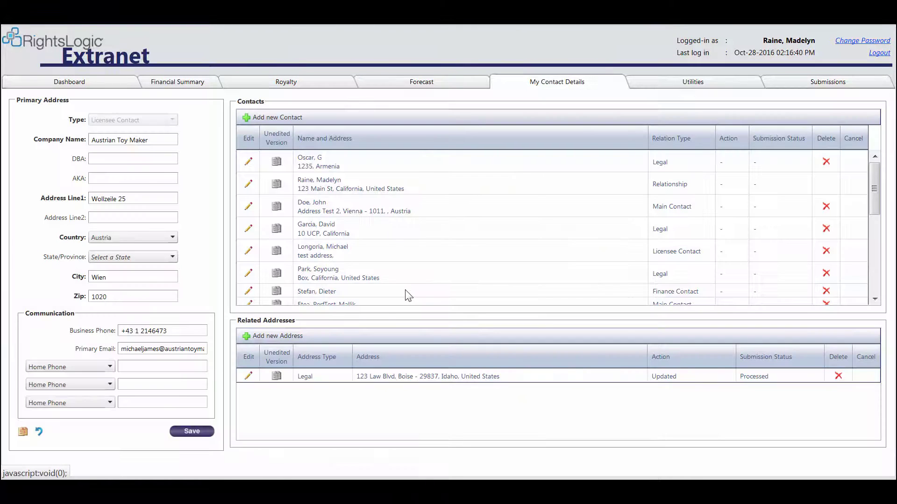
scroll(409, 296, "down", 5)
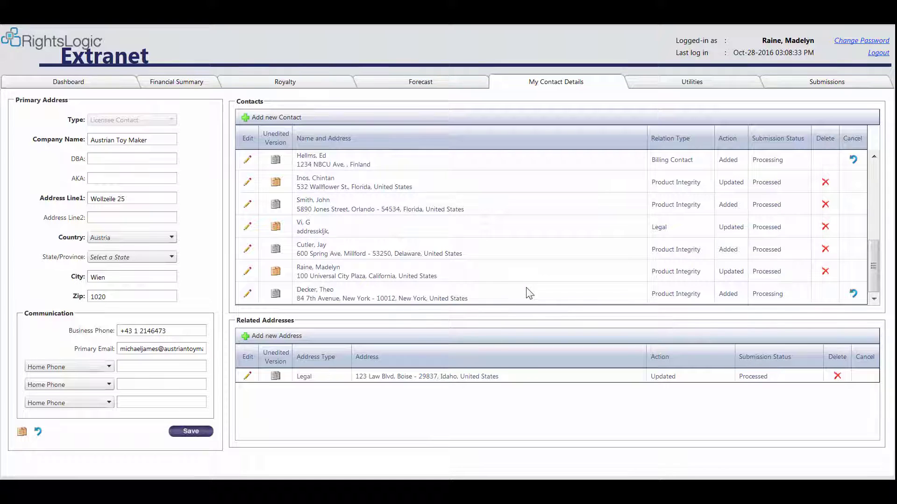
left_click(528, 294)
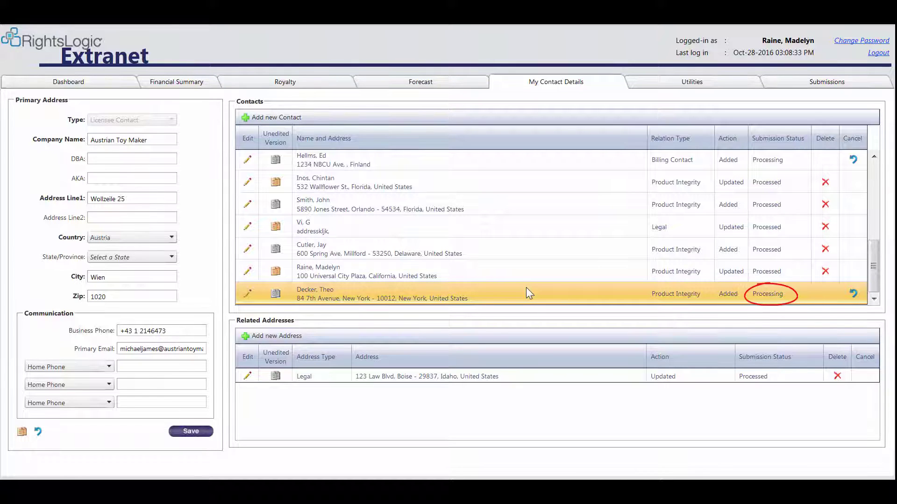
scroll(523, 285, "up", 5)
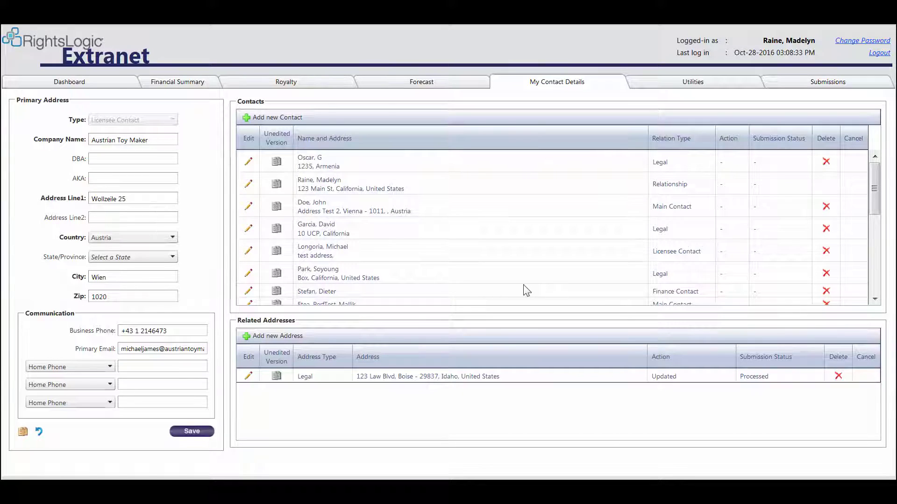
Add a business phone number to the California Legal contact, save, and check its Processing status
left_click(248, 231)
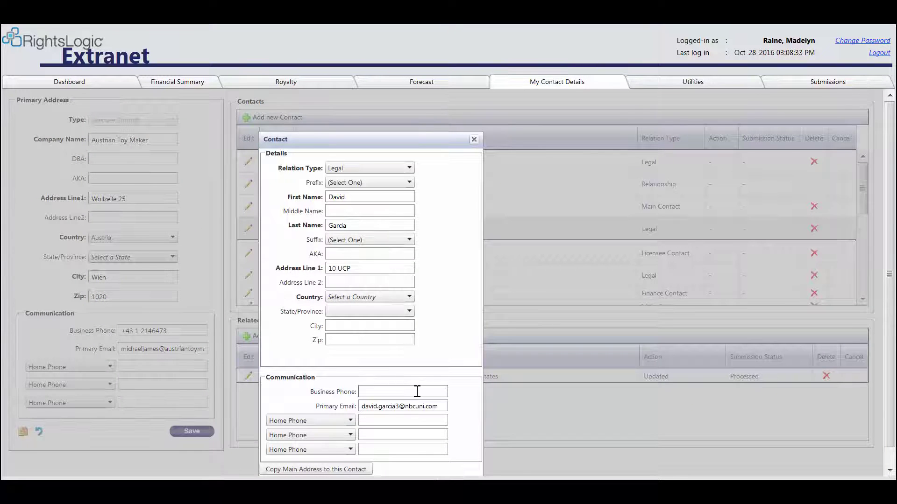
type("355-555-5555")
scroll(424, 389, "down", 1)
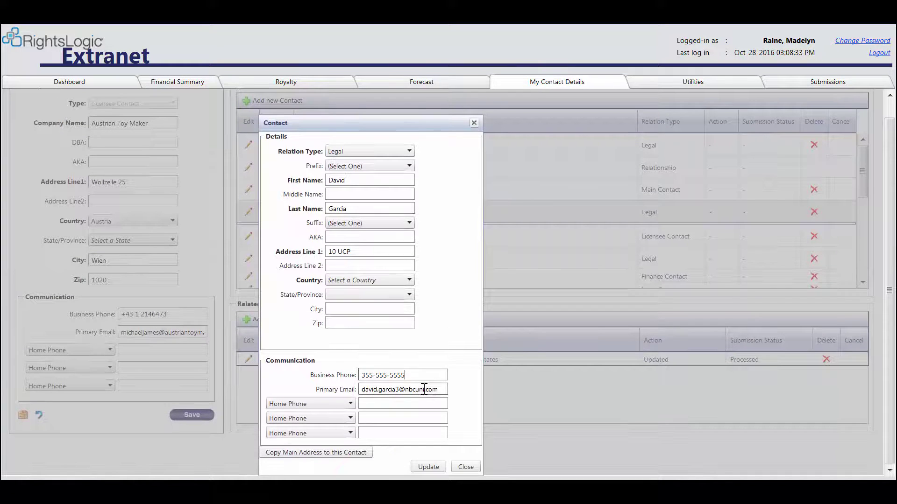
left_click(441, 467)
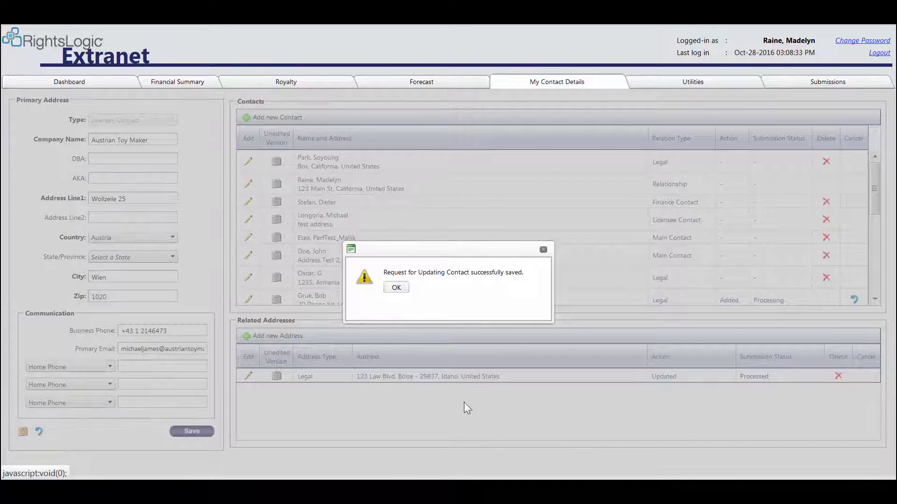
left_click(397, 288)
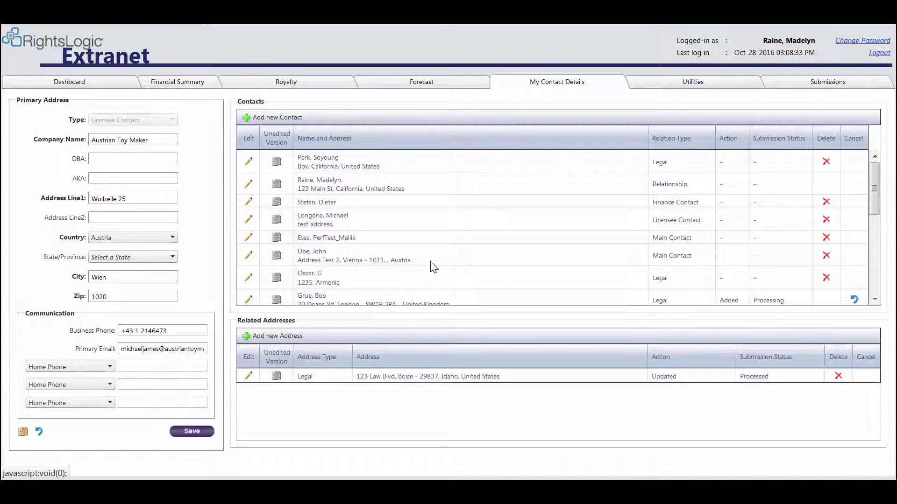
scroll(431, 266, "down", 5)
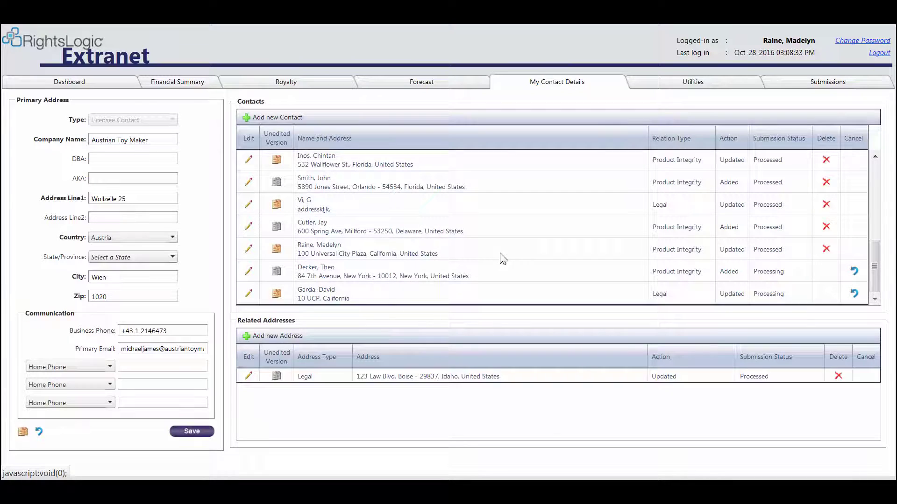
left_click(501, 288)
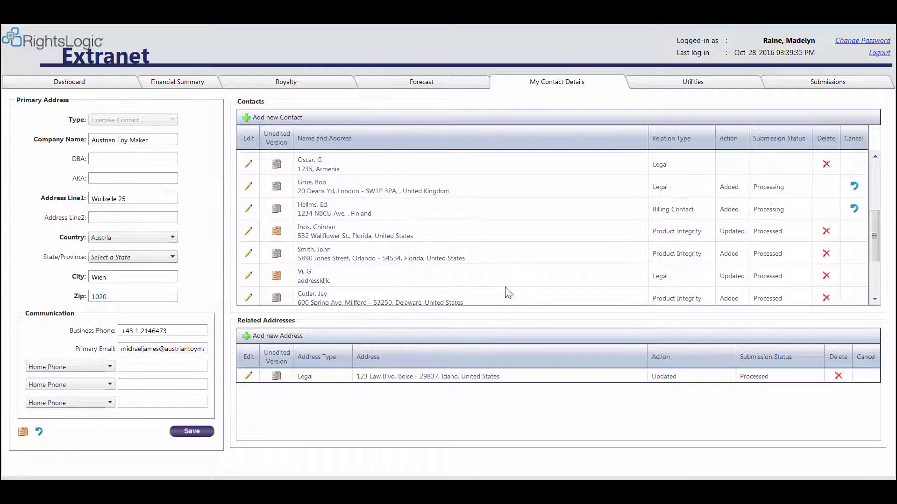
scroll(506, 290, "up", 3)
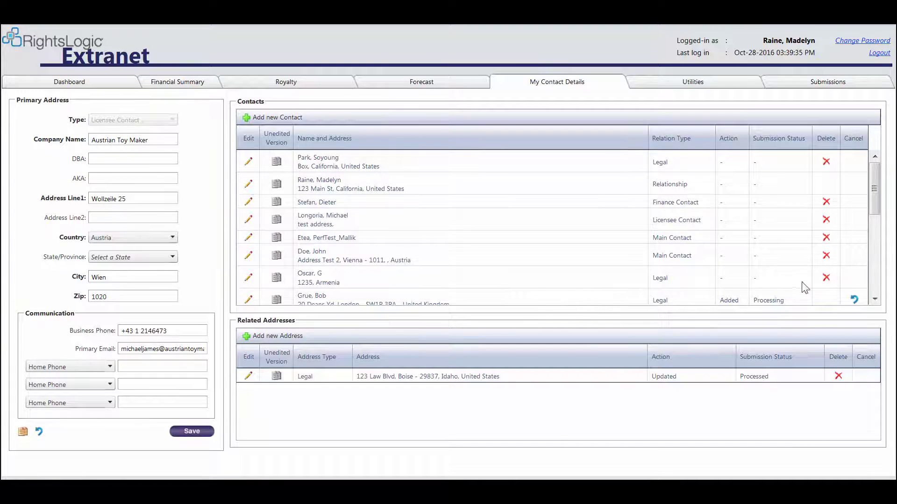
Delete the Armenia-based Legal contact and check its row shows Deleted, Processing
left_click(828, 281)
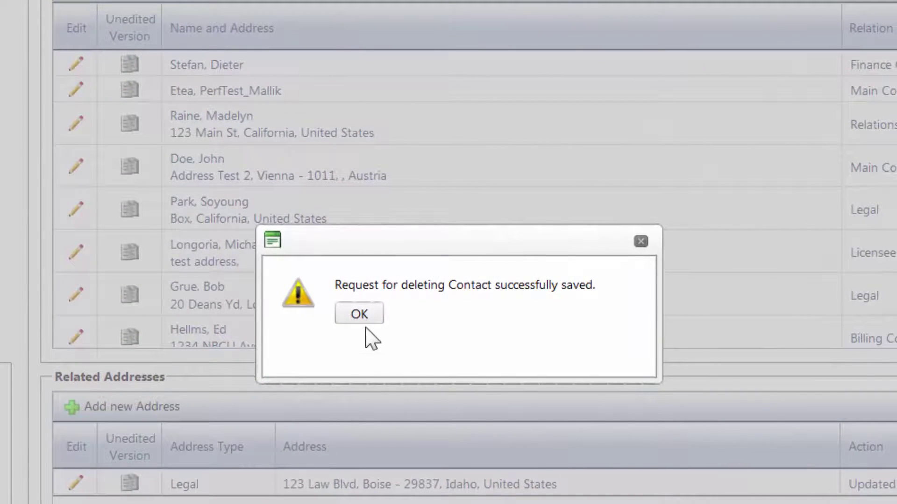
left_click(362, 316)
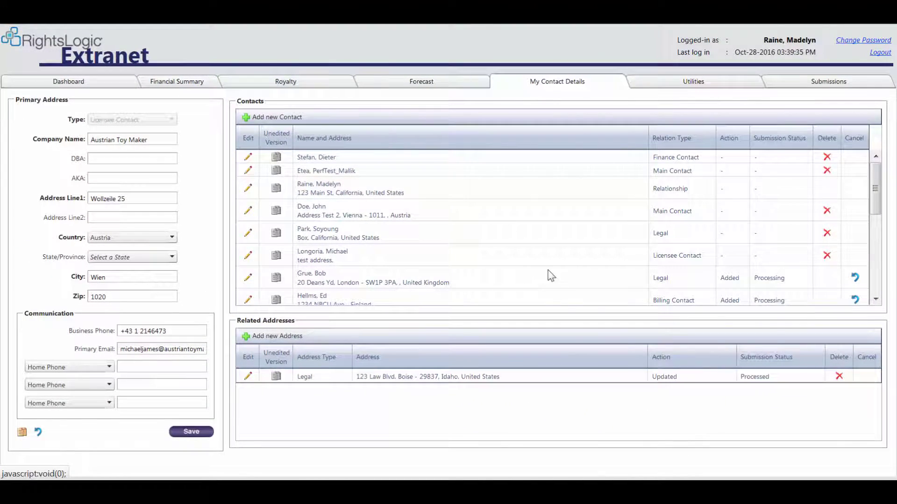
scroll(546, 277, "down", 5)
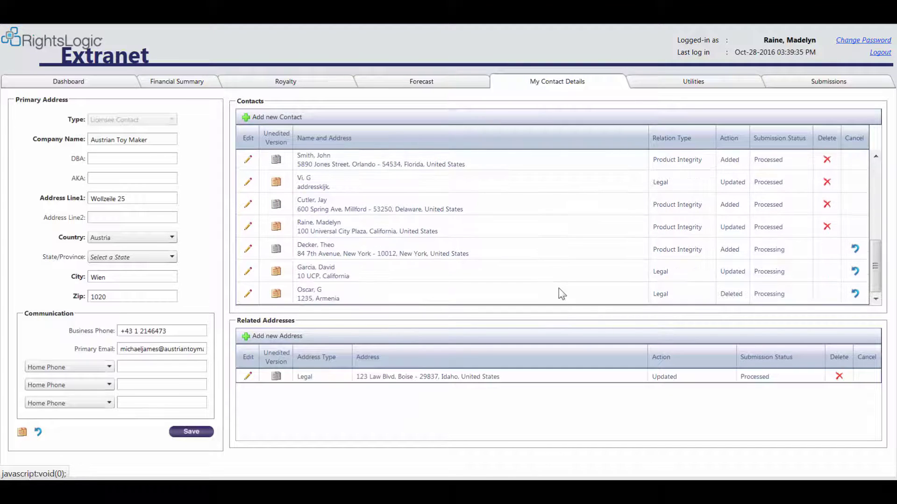
left_click(559, 288)
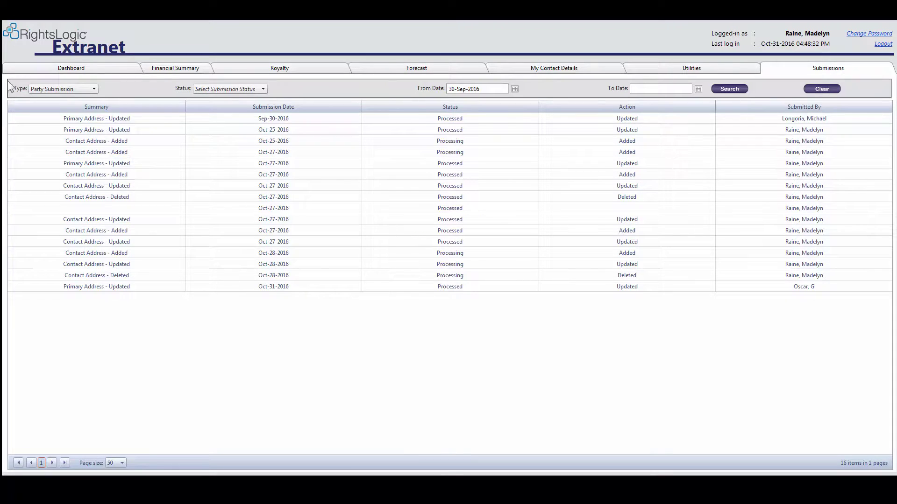
Search Party Submissions with status Processing and From Date 04-Jul-2016
left_click(93, 89)
left_click(89, 108)
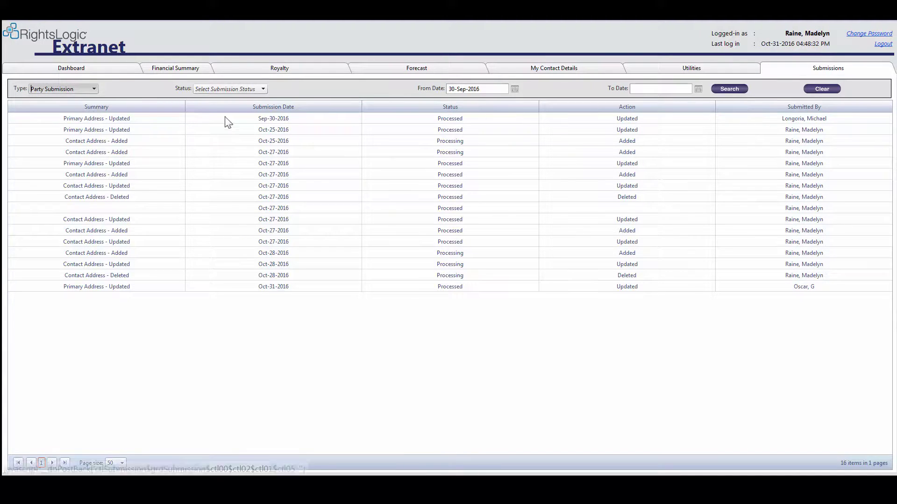
left_click(263, 89)
left_click(257, 102)
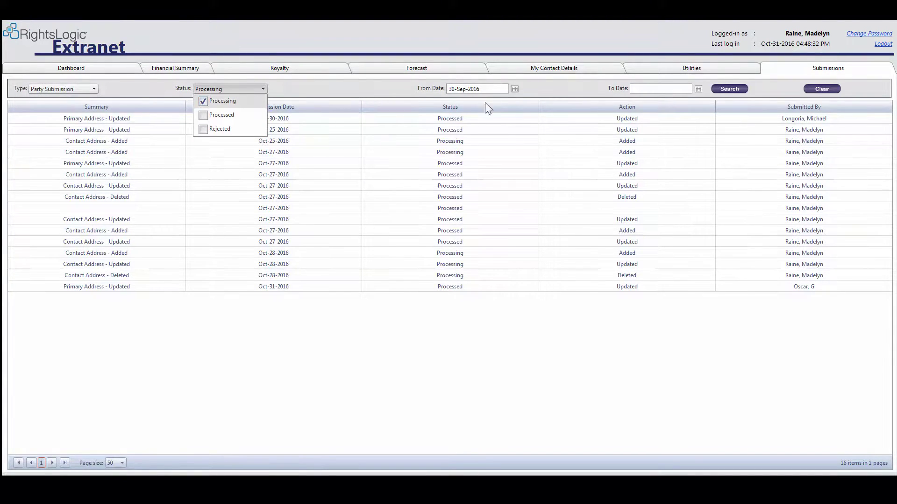
left_click(515, 90)
left_click(463, 100)
left_click(463, 100)
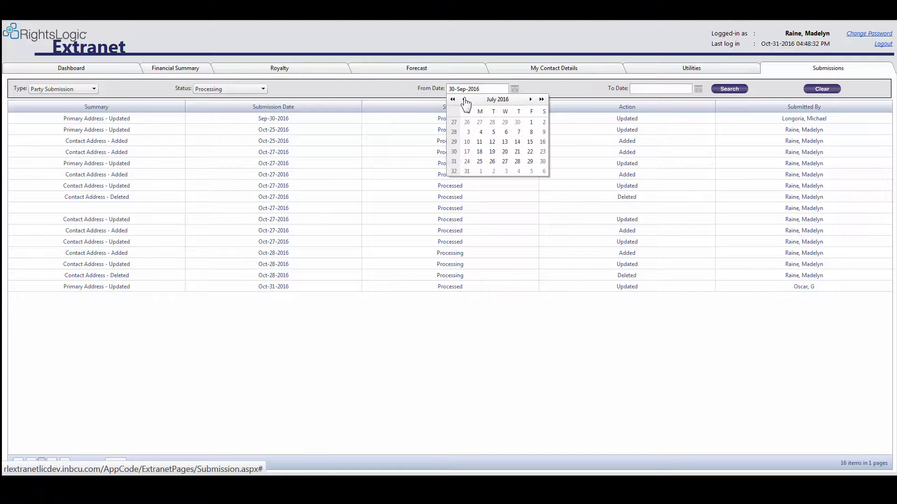
left_click(481, 133)
left_click(742, 90)
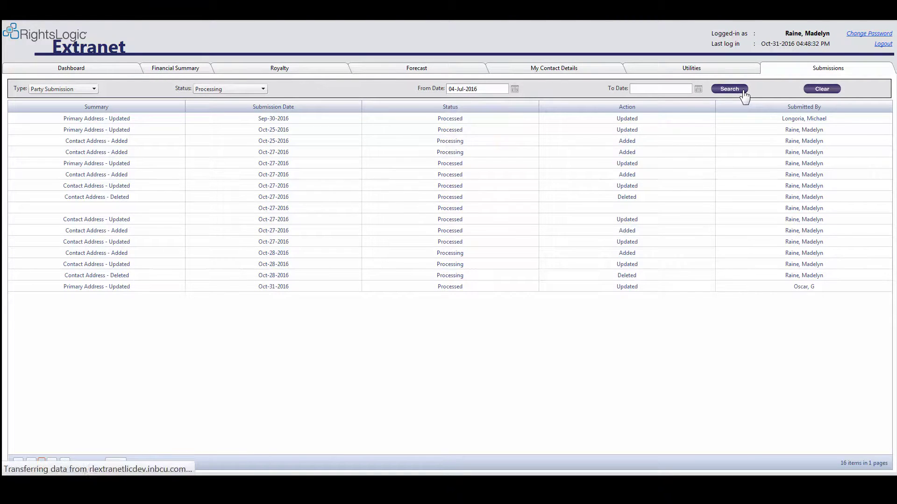